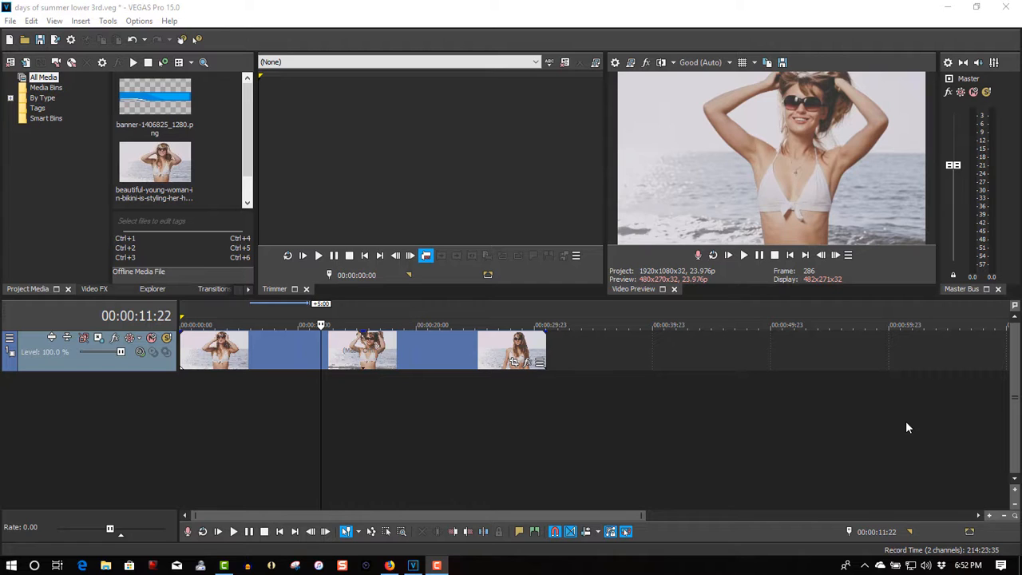
Insert two video tracks above the beach clip and place banner-1406825_1280.png on the middle one, starting at 00:00:08:05
drag(155, 100, 398, 203)
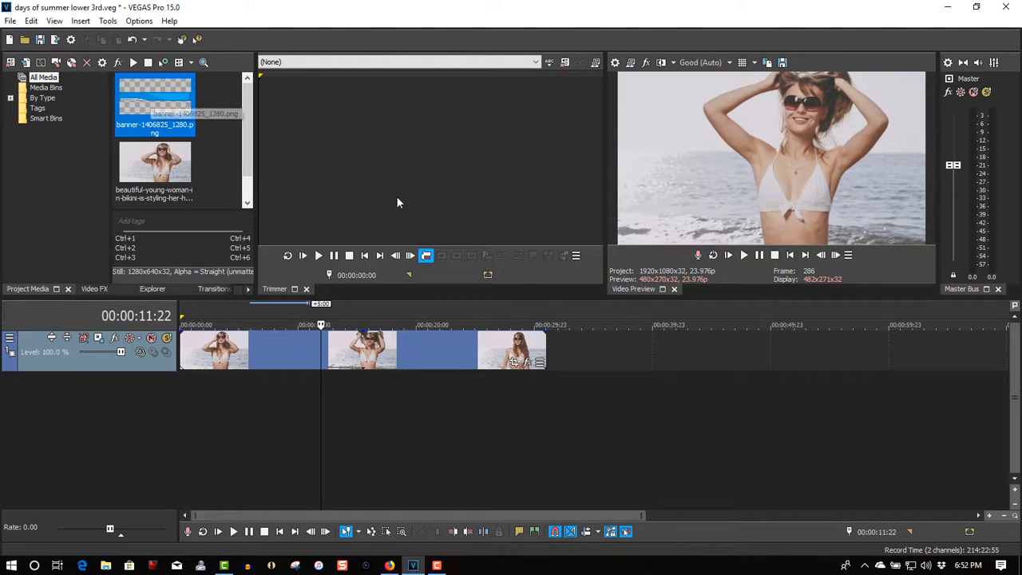
right_click(578, 358)
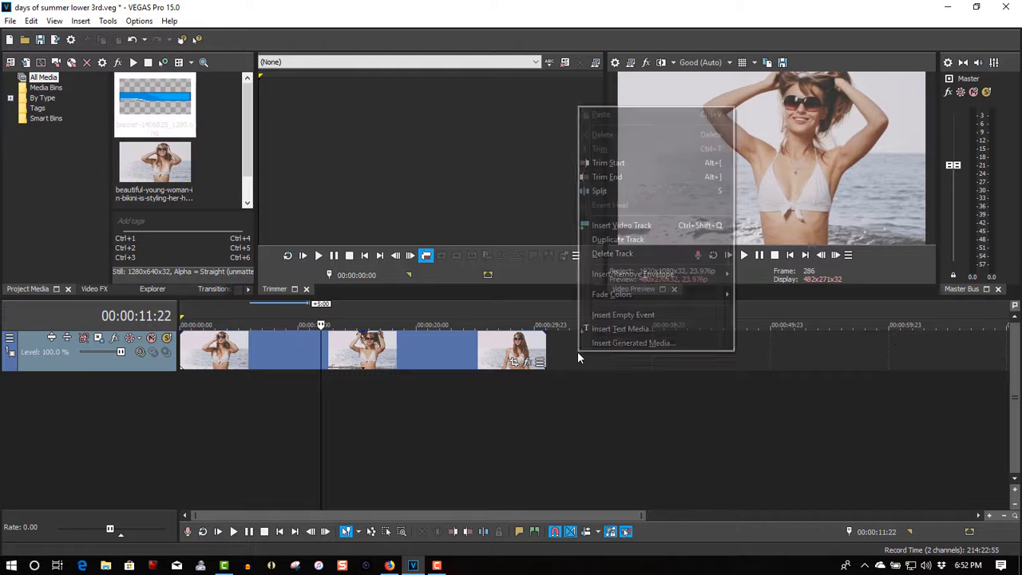
click(605, 233)
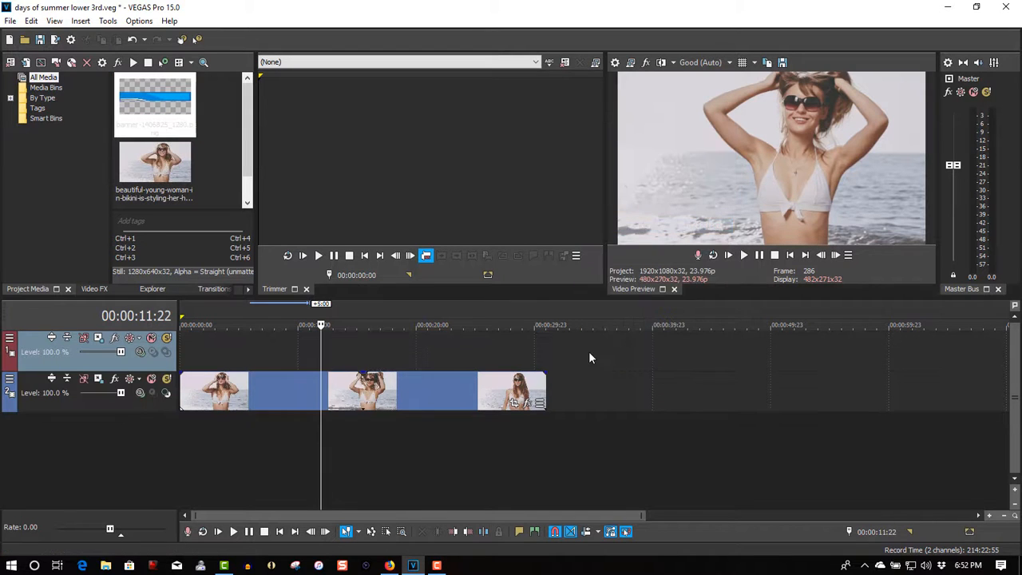
right_click(589, 352)
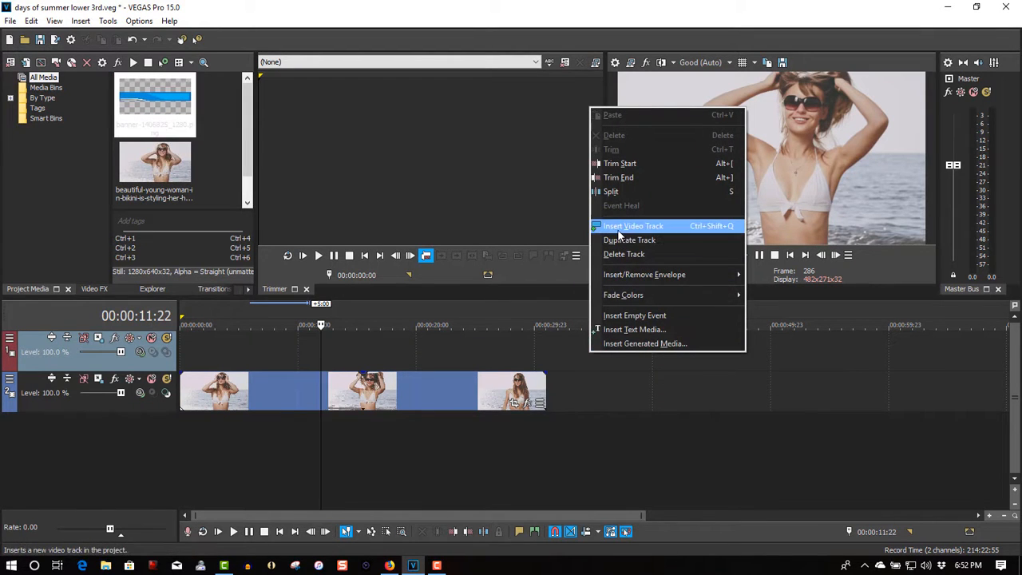
click(619, 233)
drag(159, 97, 412, 386)
click(277, 335)
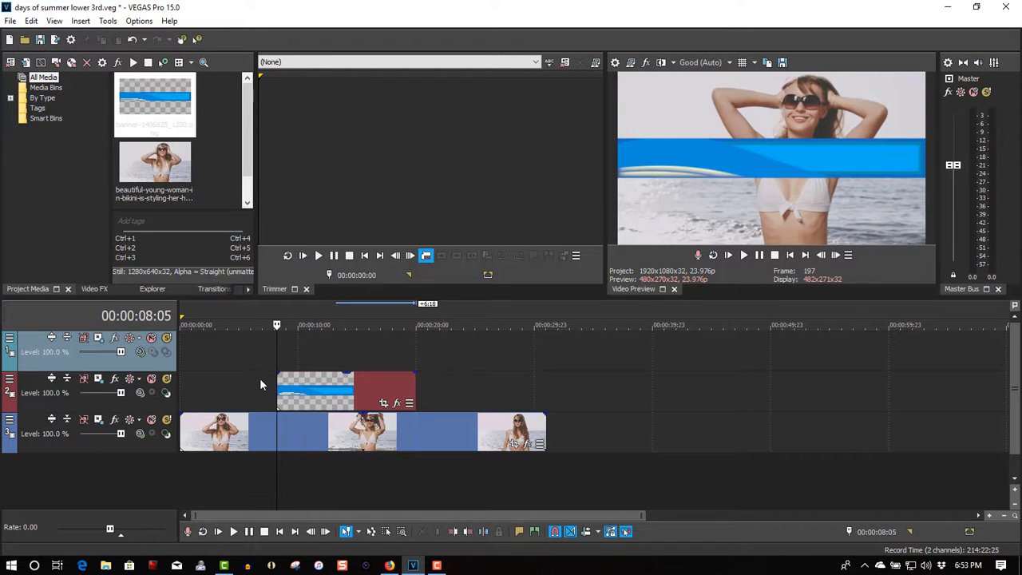
Pan/crop the banner with a 1,760 by 880 frame centred at X 800, Y -40, shrinking it into the picture's lower third
click(383, 404)
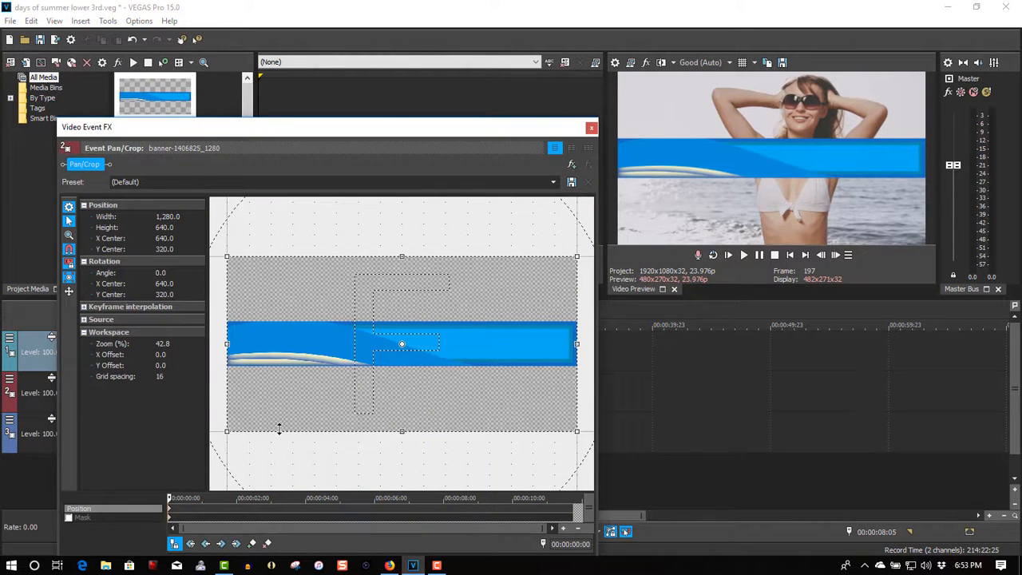
scroll(279, 429, down, 5)
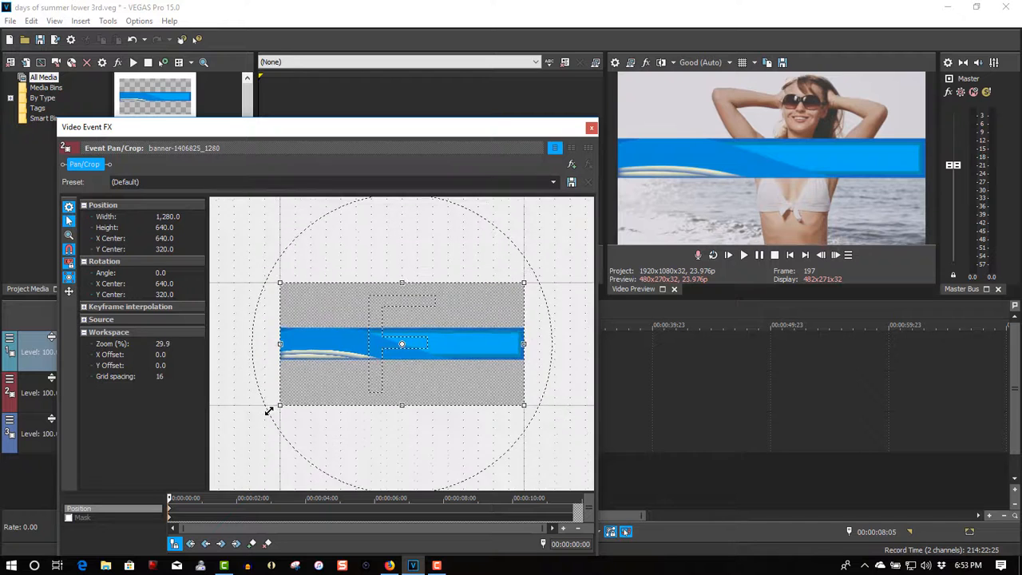
scroll(271, 408, down, 2)
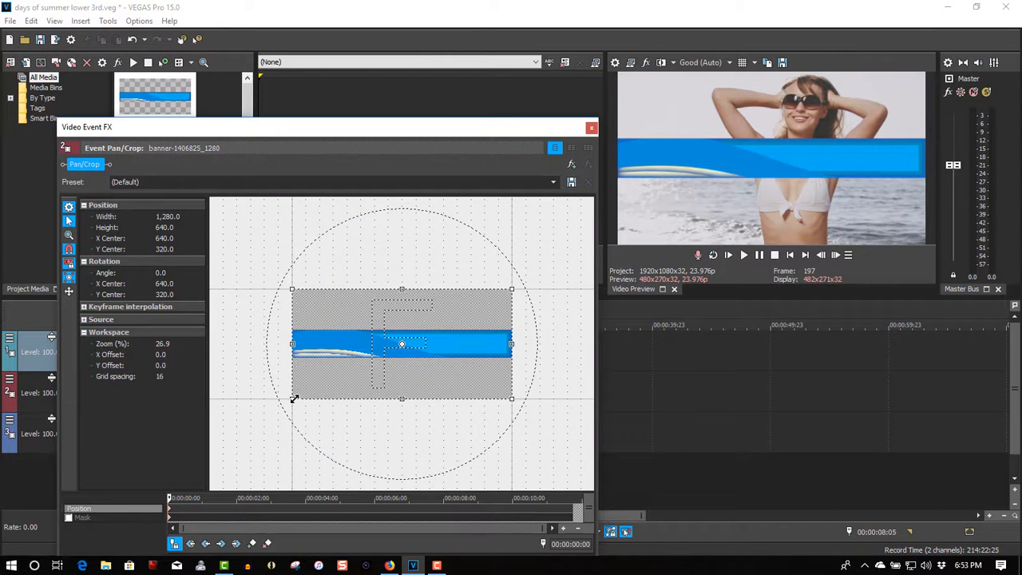
drag(288, 402, 285, 405)
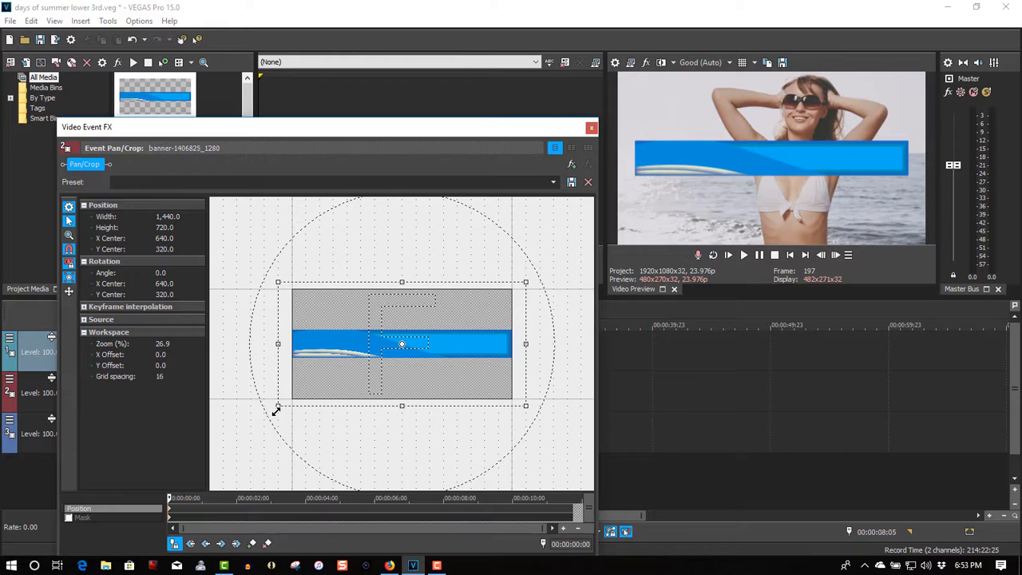
drag(273, 413, 271, 415)
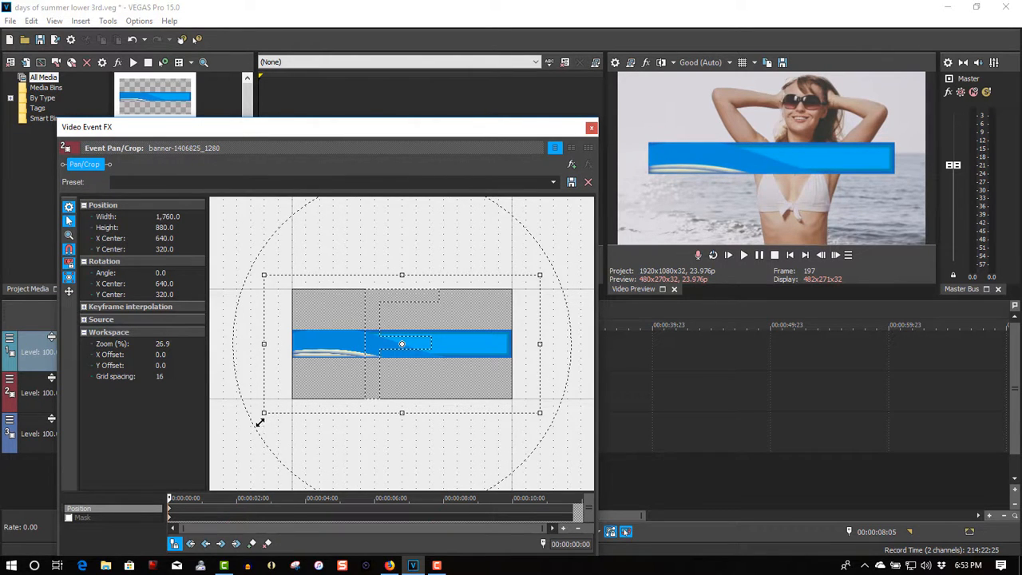
drag(260, 423, 258, 423)
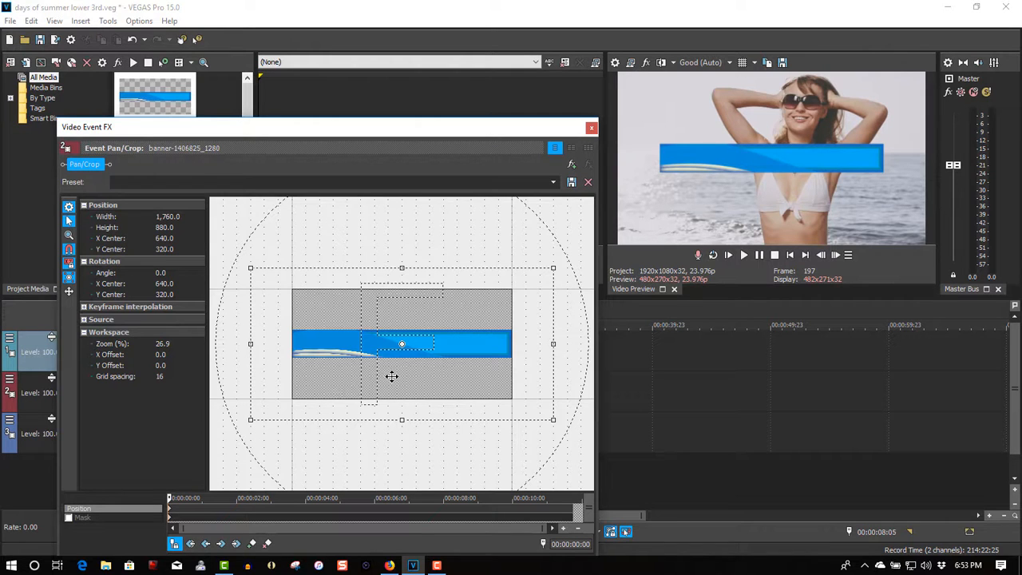
drag(397, 371, 424, 315)
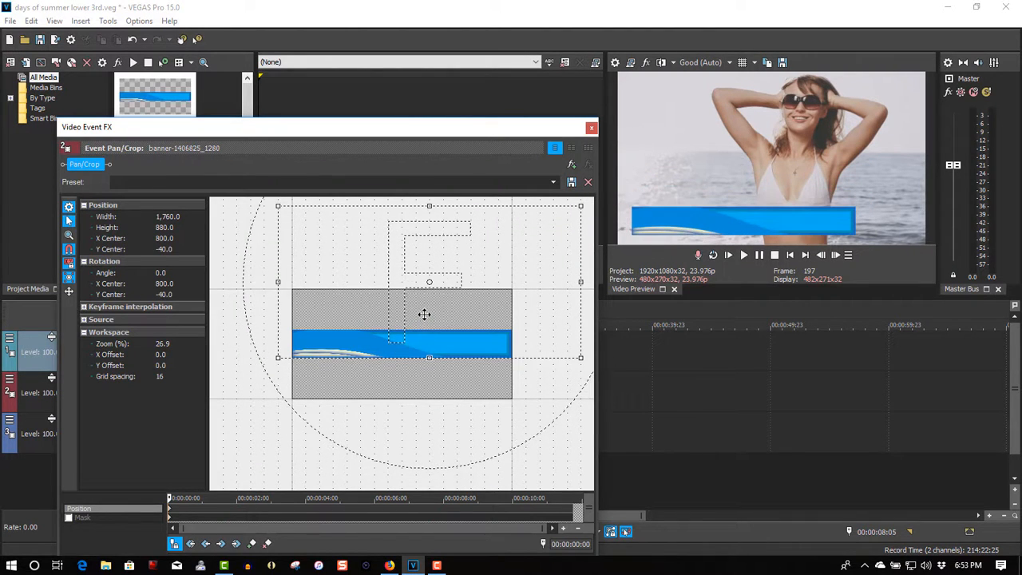
click(591, 128)
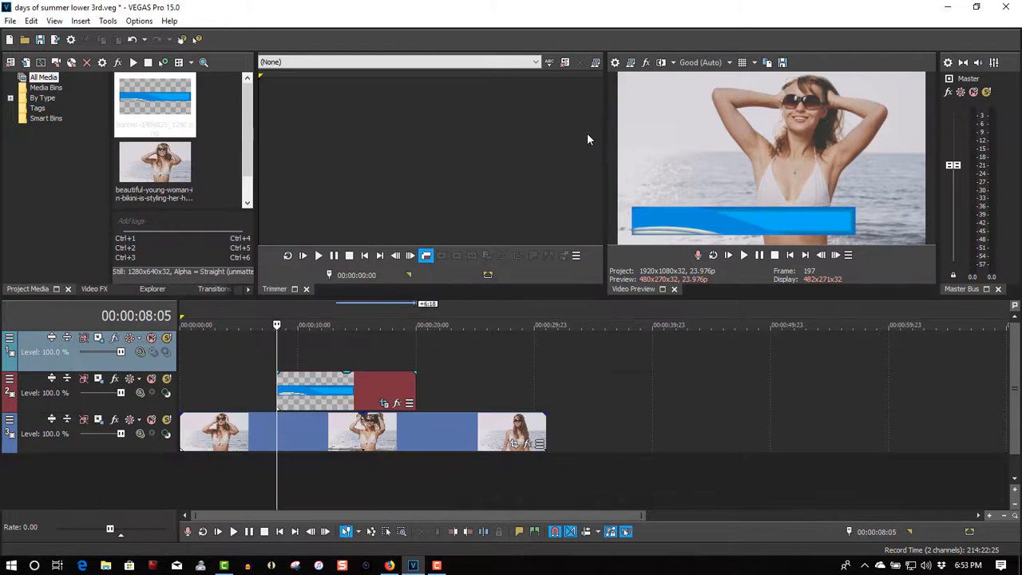
Insert text media on the empty upper track at the banner's start, reading "DAYS OF SUMMER"
right_click(323, 349)
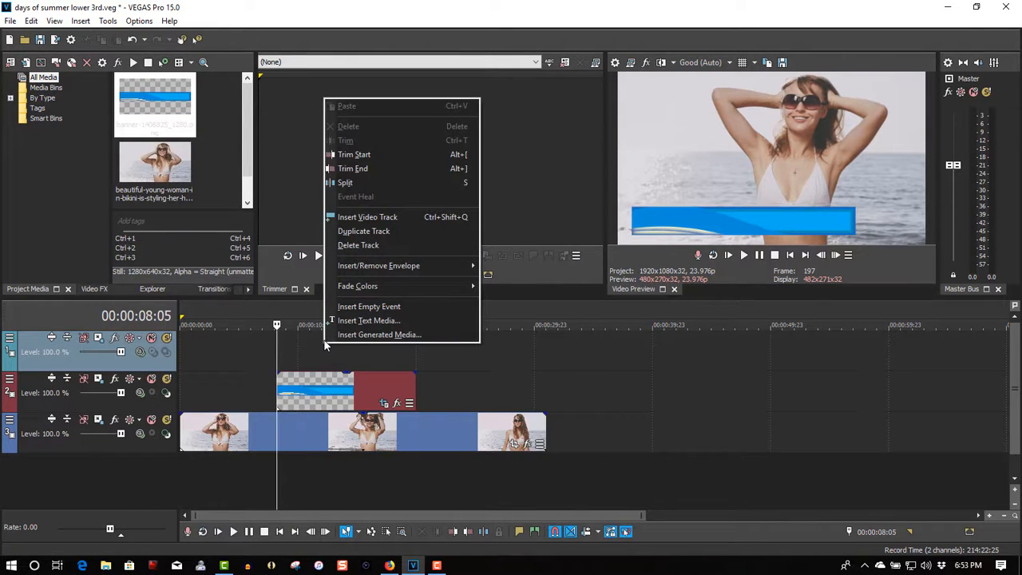
click(349, 322)
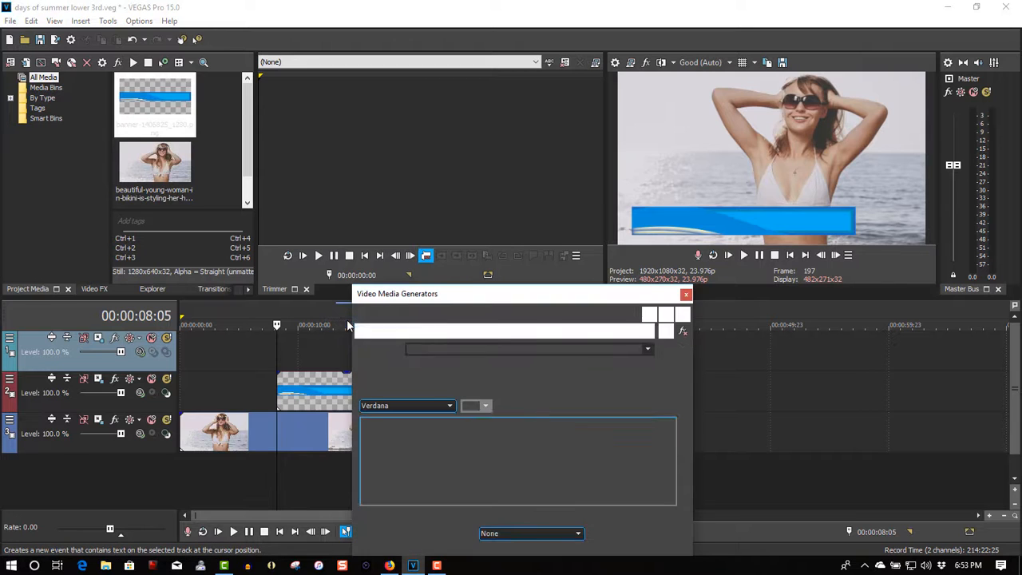
drag(642, 448, 381, 441)
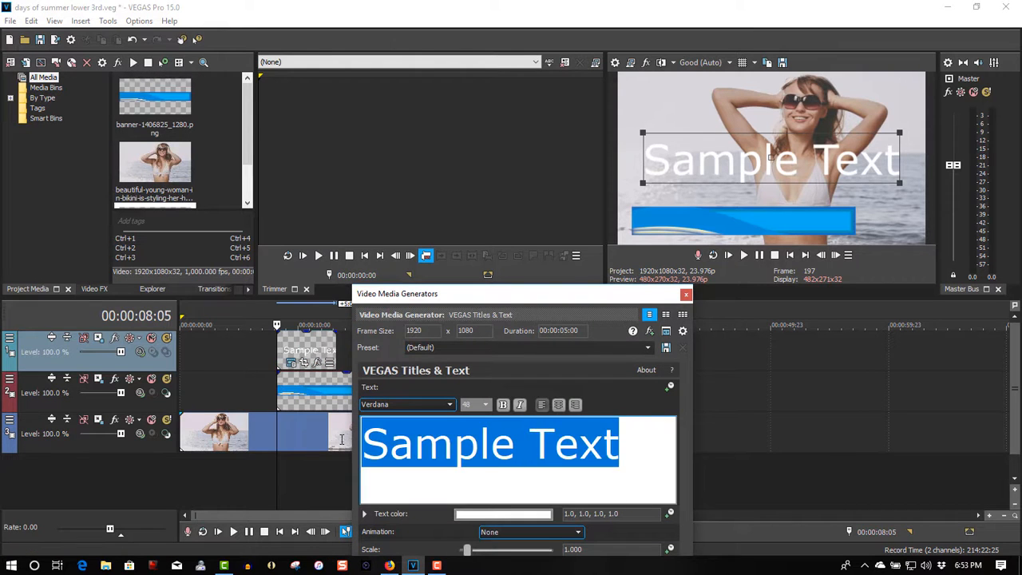
text(DA)
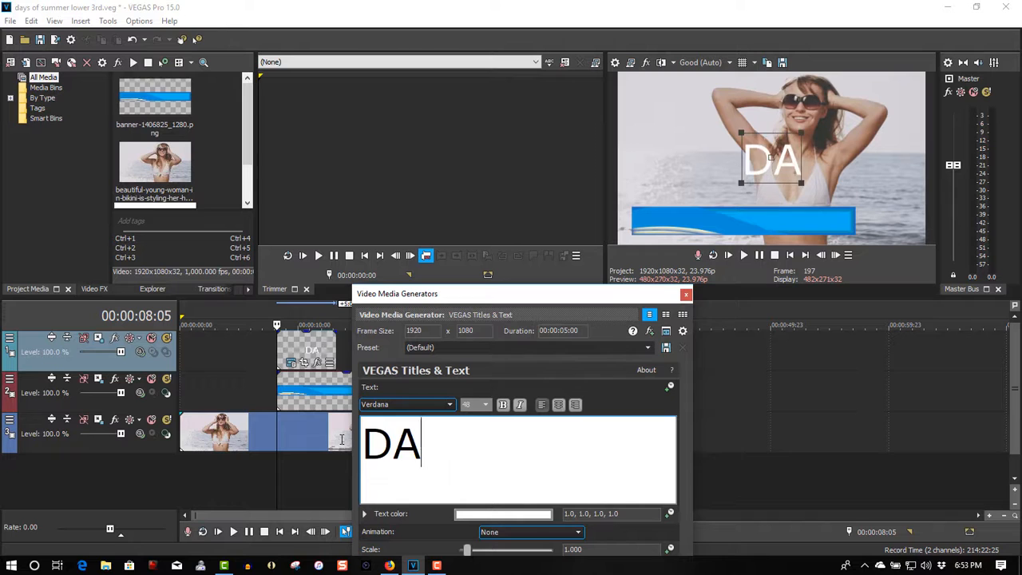
text(YS OF)
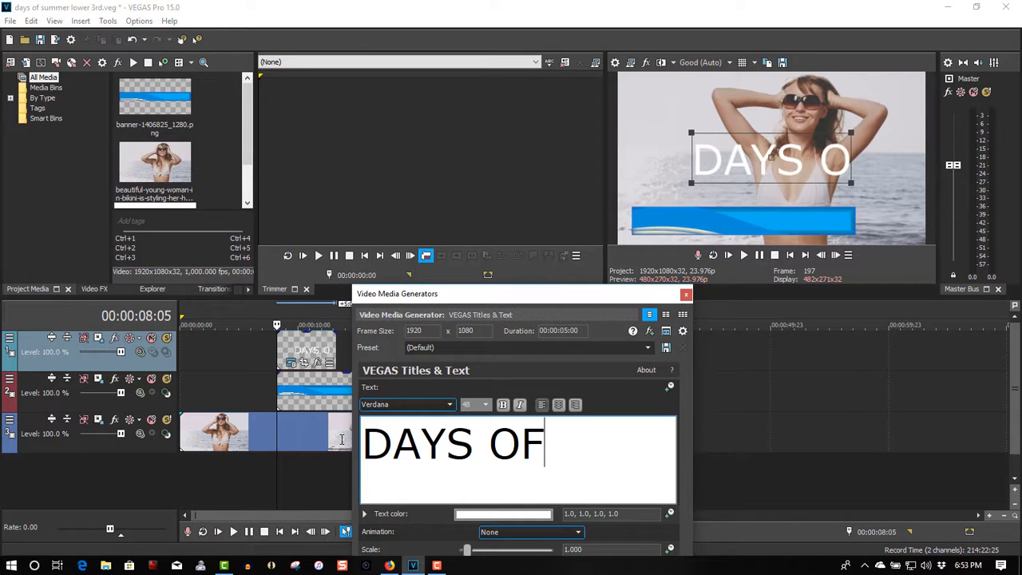
text( SUMMER)
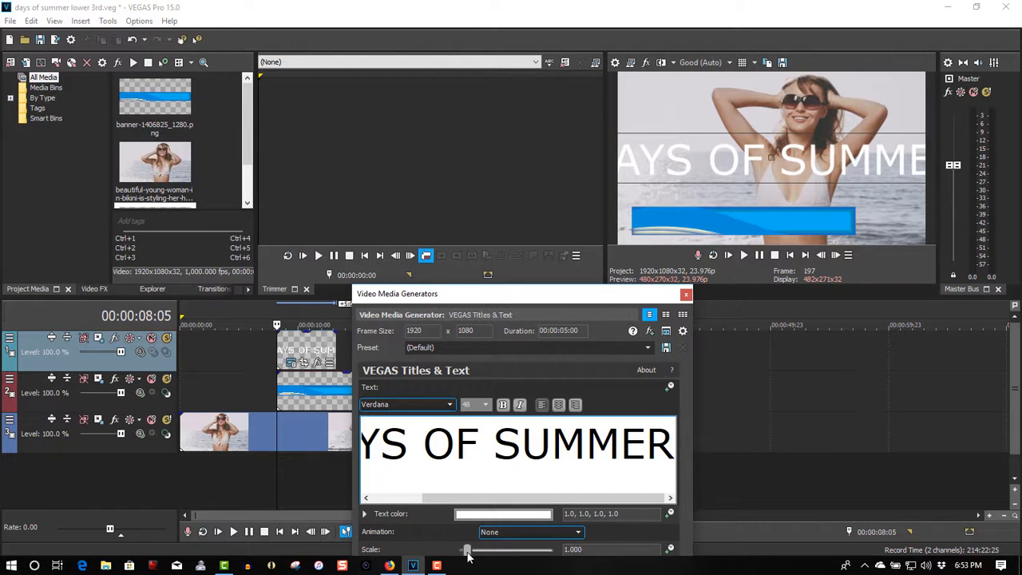
Scale the title text to about 0.424 and position it over the right part of the blue banner
drag(468, 550, 466, 554)
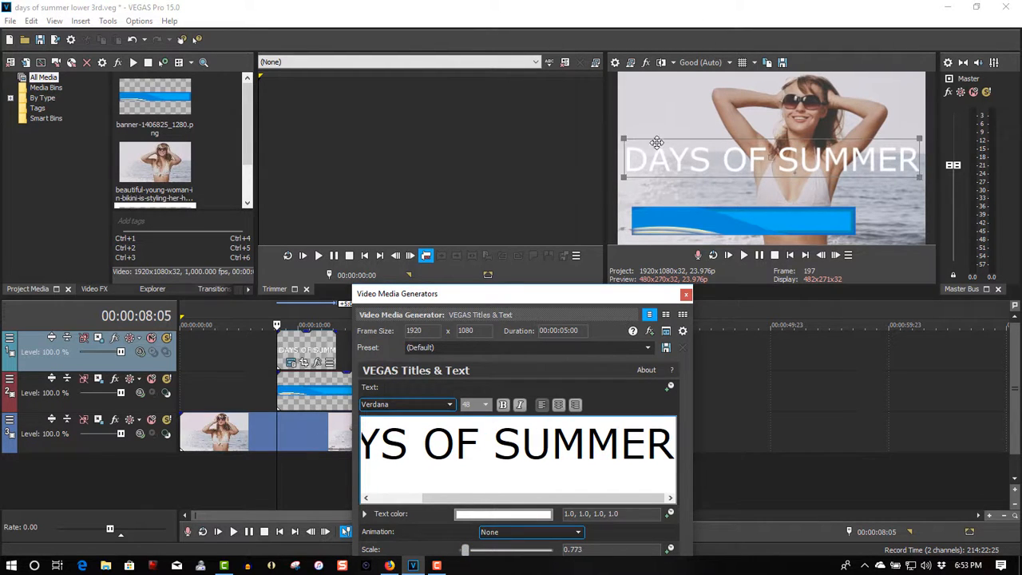
drag(678, 152, 735, 221)
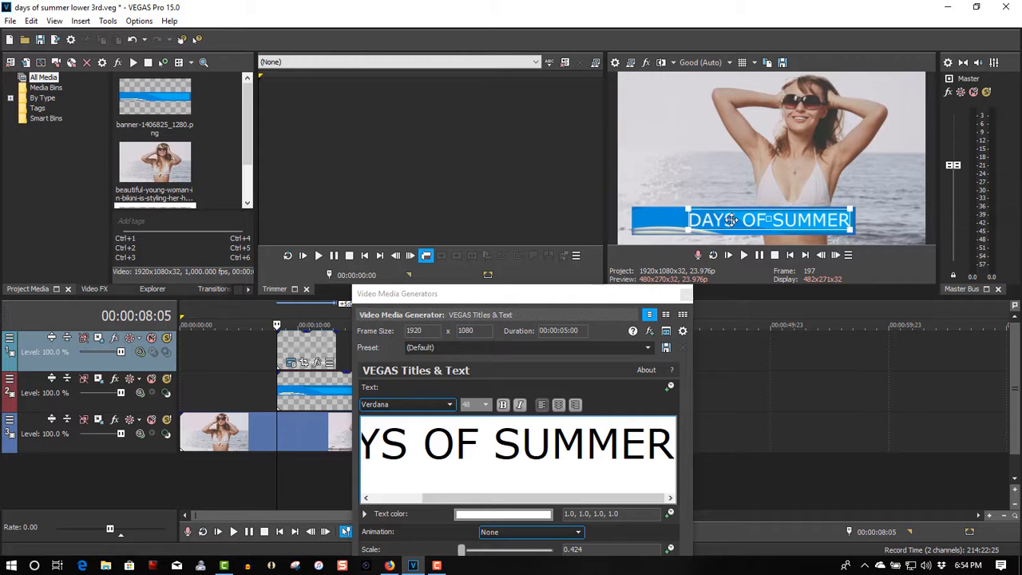
click(730, 222)
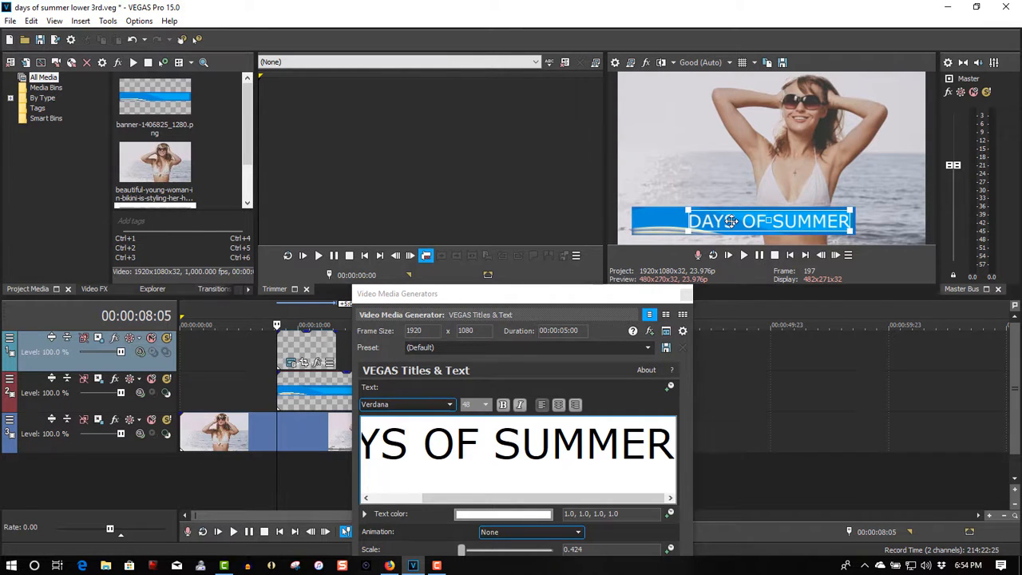
click(687, 294)
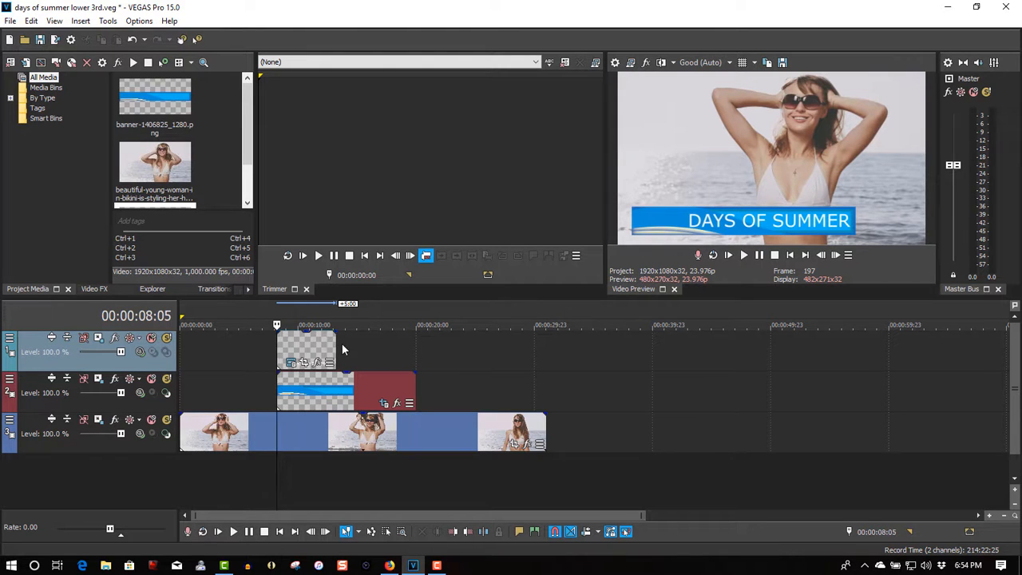
Extend the title event so it ends level with the banner event
drag(336, 346, 412, 348)
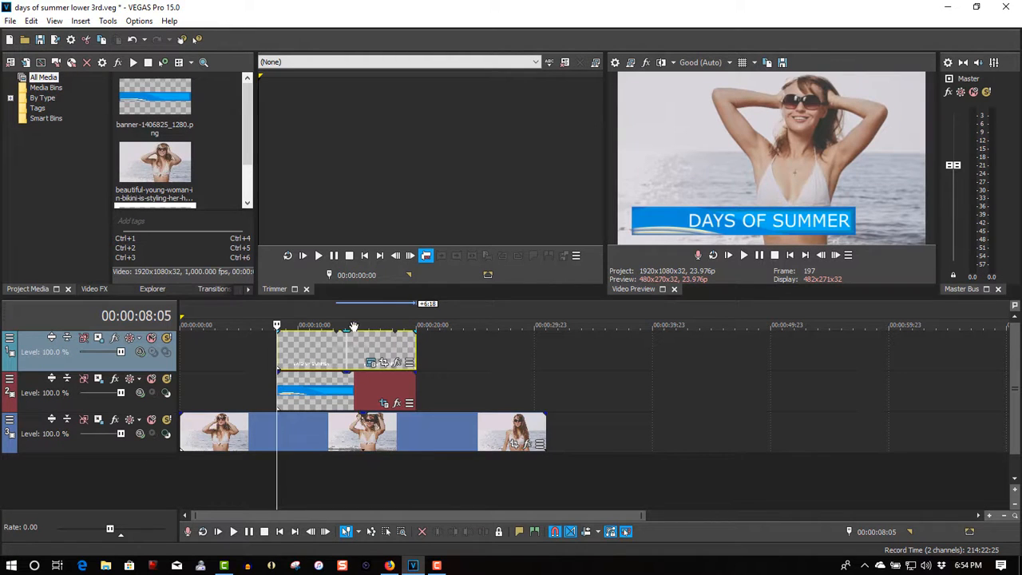
Apply the Push Right transition preset to the start of both the title event and the banner event
click(201, 291)
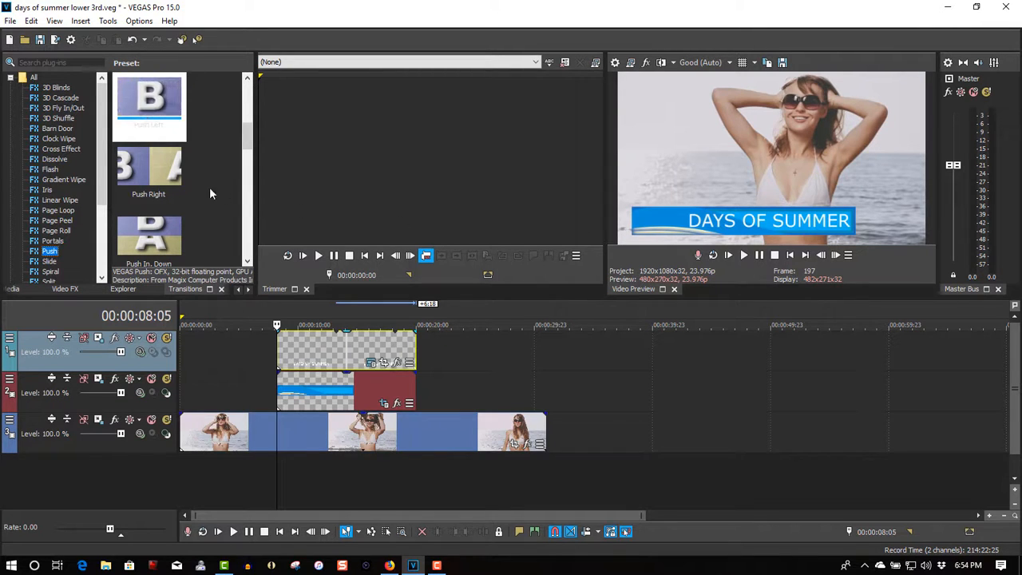
drag(144, 170, 279, 331)
click(591, 127)
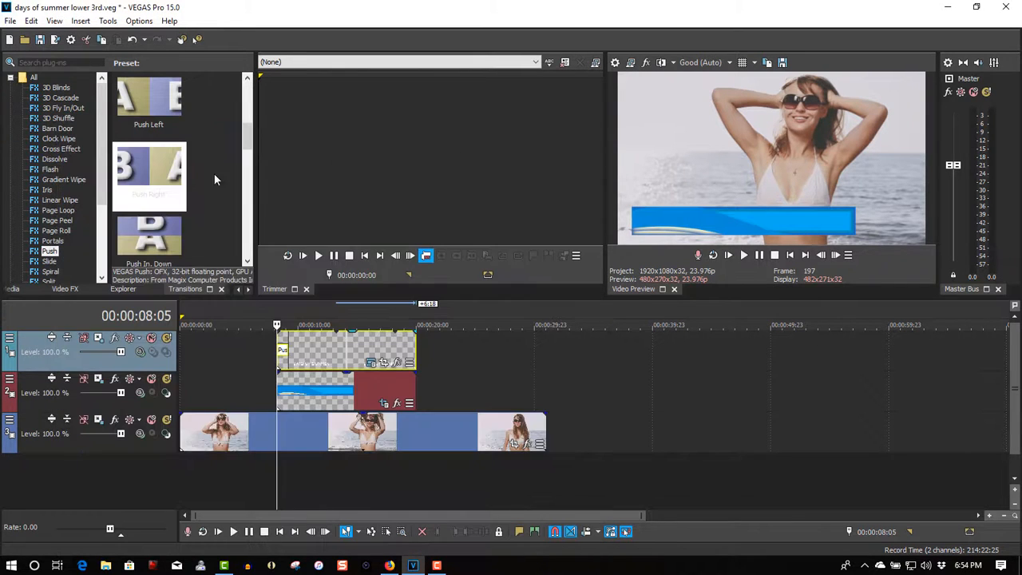
drag(148, 164, 278, 372)
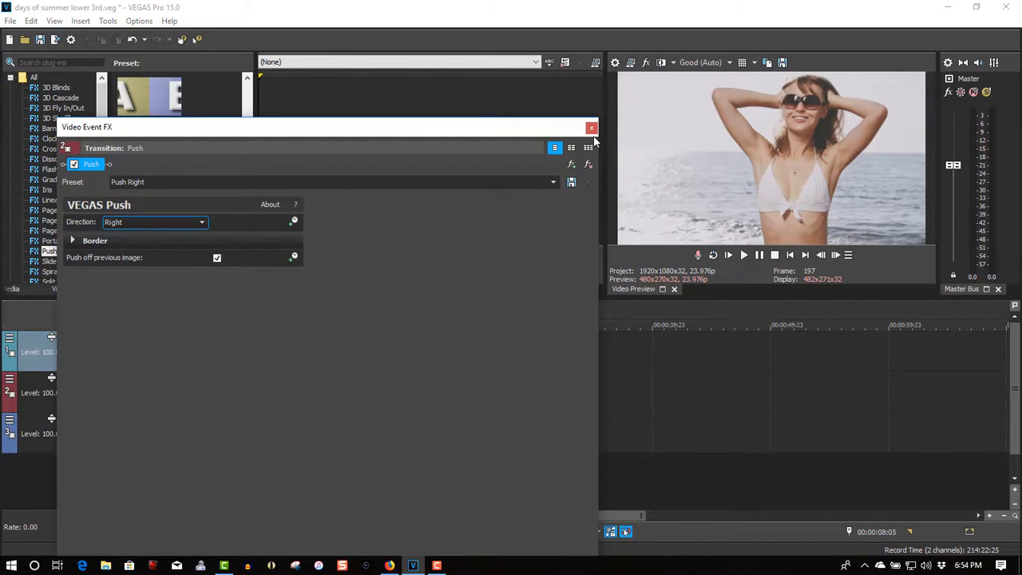
click(591, 129)
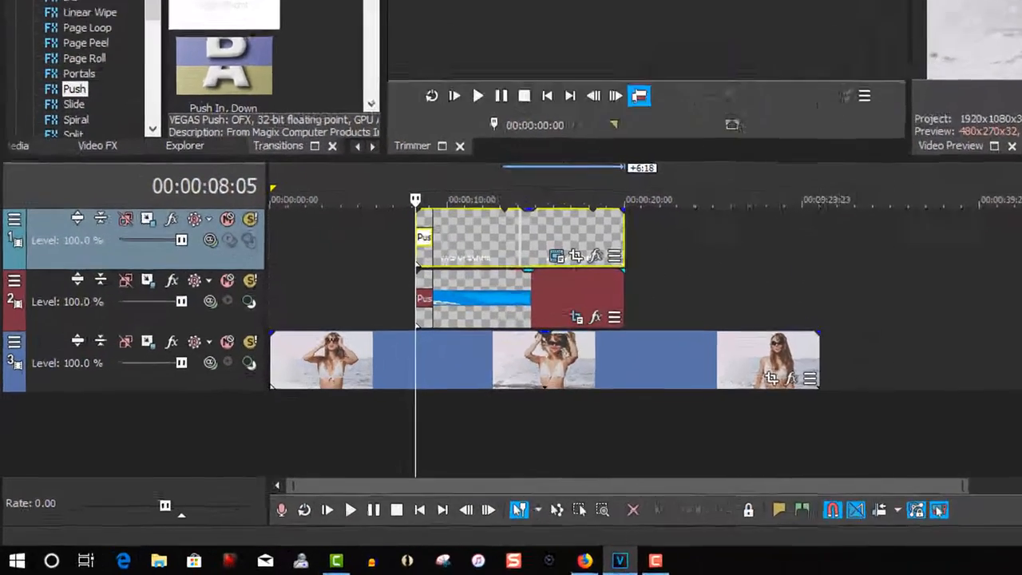
Apply the Push Left transition preset to the end of both the title event and the banner event
drag(223, 3, 622, 217)
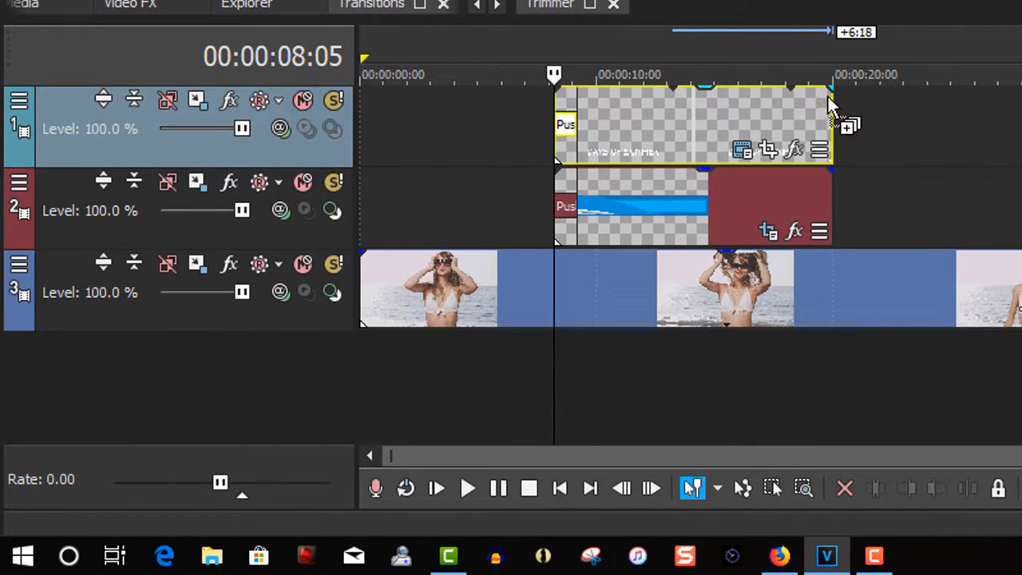
drag(828, 94, 829, 94)
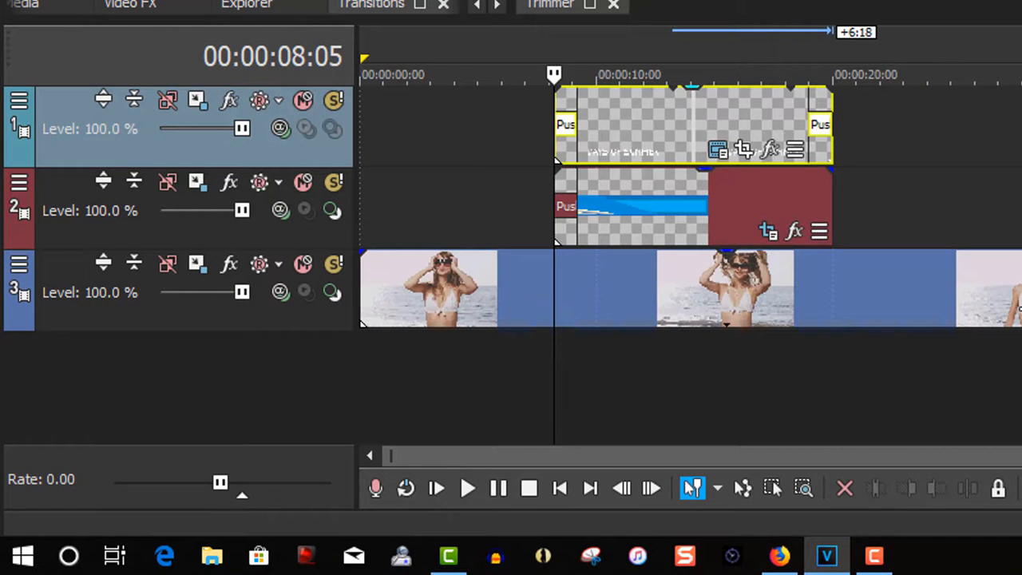
drag(788, 117, 828, 173)
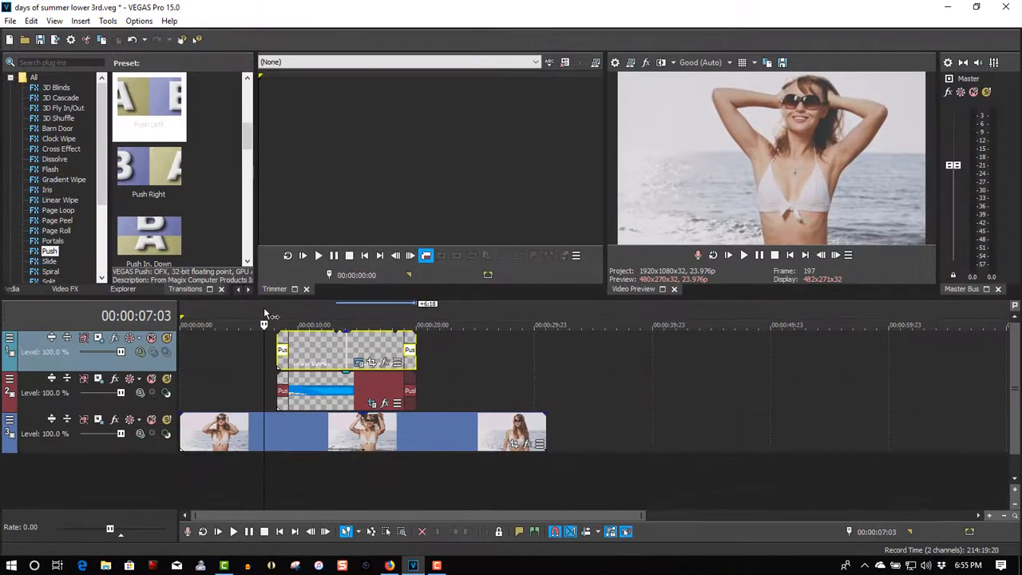
Play the timeline from 00:00:07:03 past the banner's end to check the lower third's entrance and exit
click(743, 255)
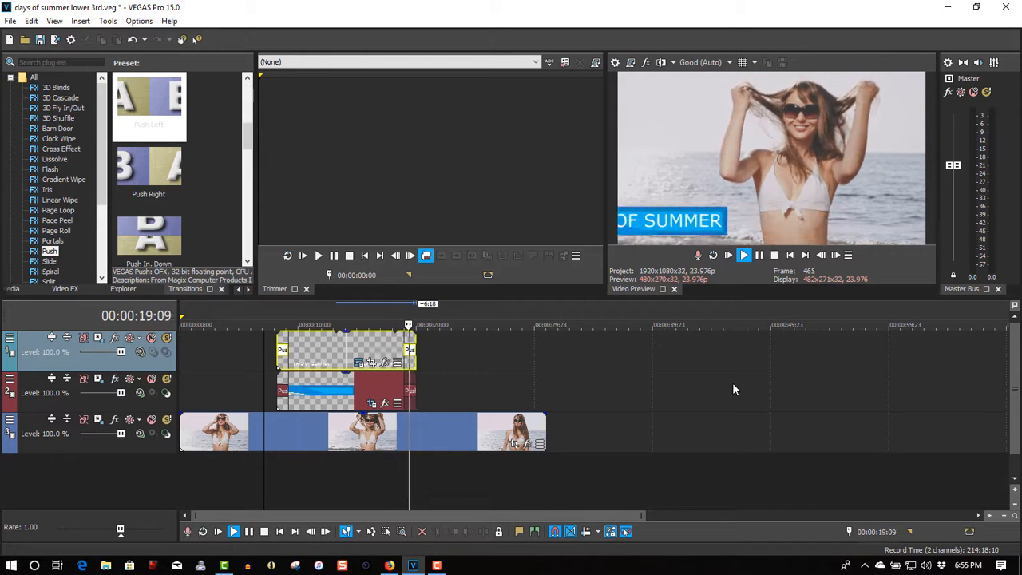
click(759, 256)
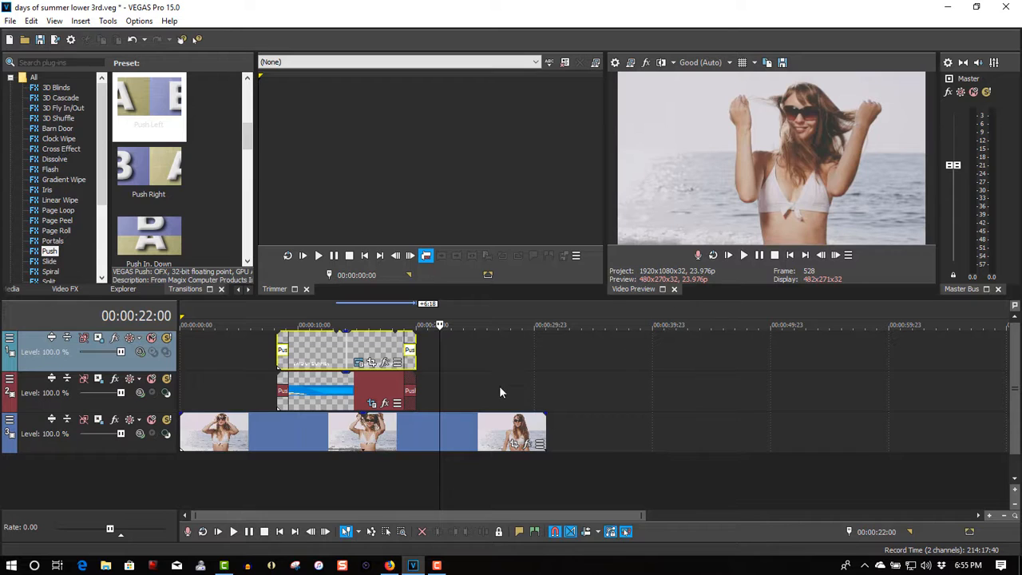